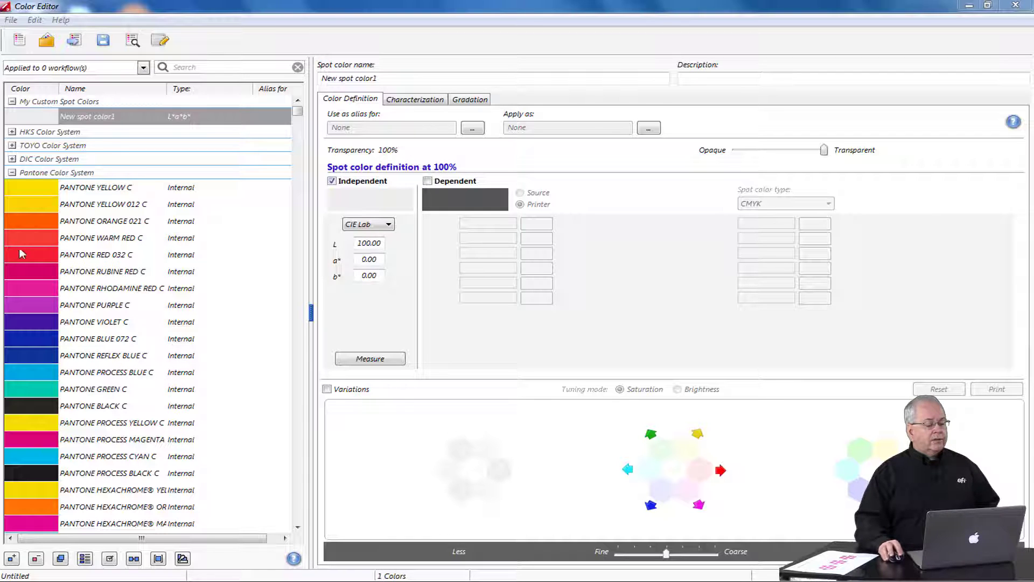
Step: Copy PANTONE RHODAMINE RED C (Lab 52.16/77.00/-16.00) from the Pantone library into My Custom Spot Colors
left_click(76, 291)
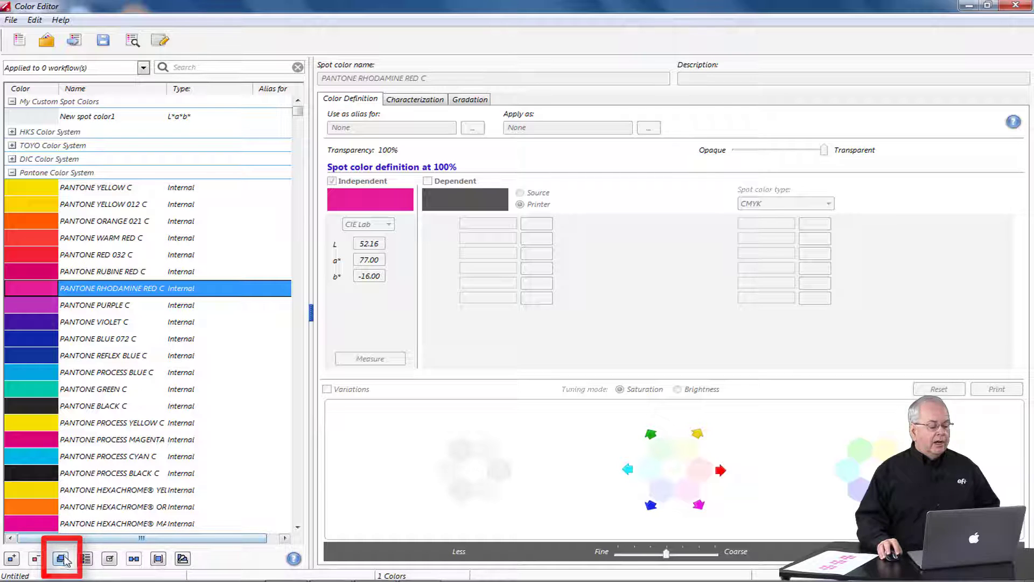
left_click(61, 558)
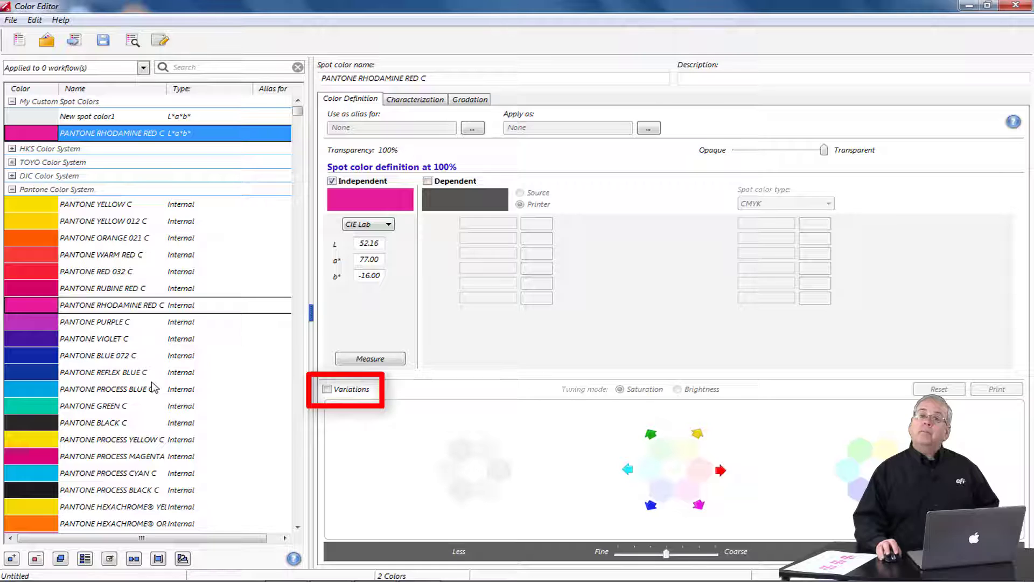
Step: Enable Variations and convert Rhodamine Red to the VUTEk GS3250LXr gamut with the default preset
left_click(327, 390)
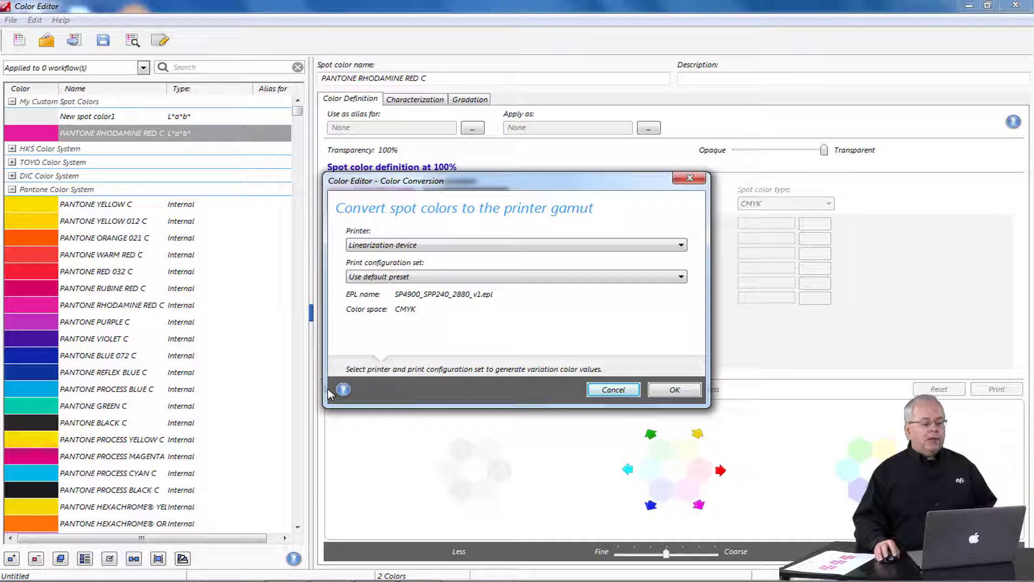
left_click(523, 245)
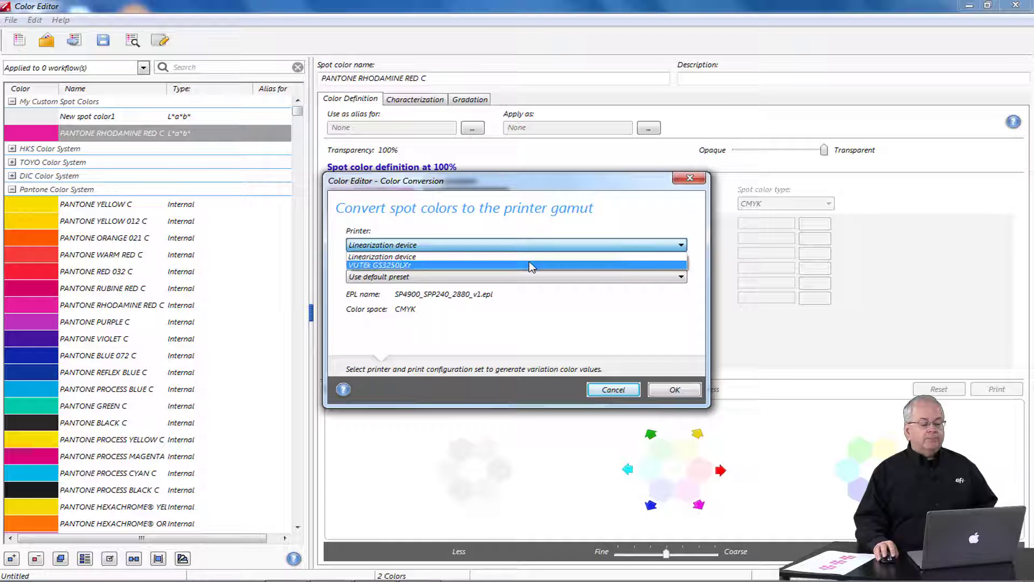
left_click(531, 265)
left_click(543, 277)
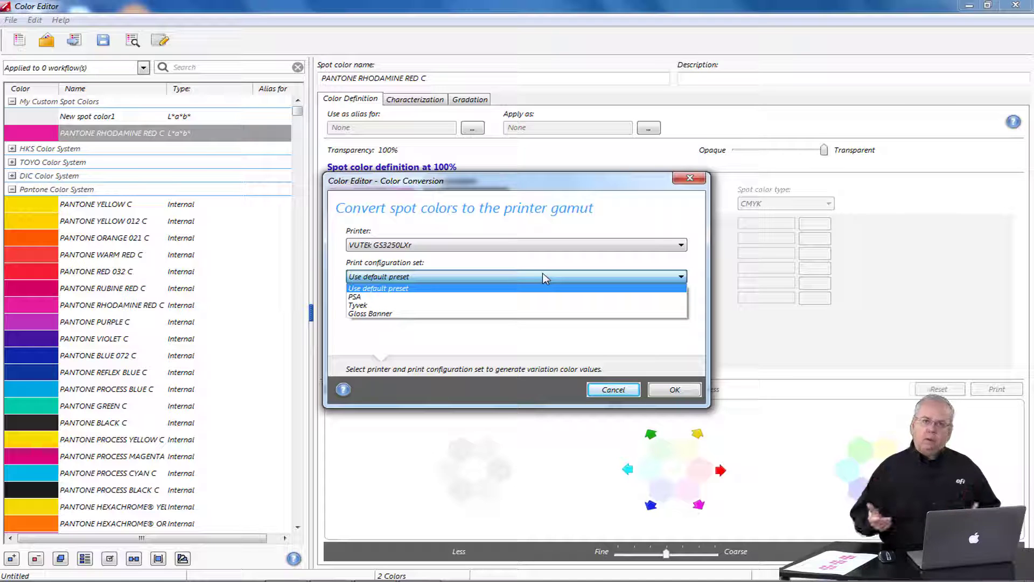
left_click(550, 288)
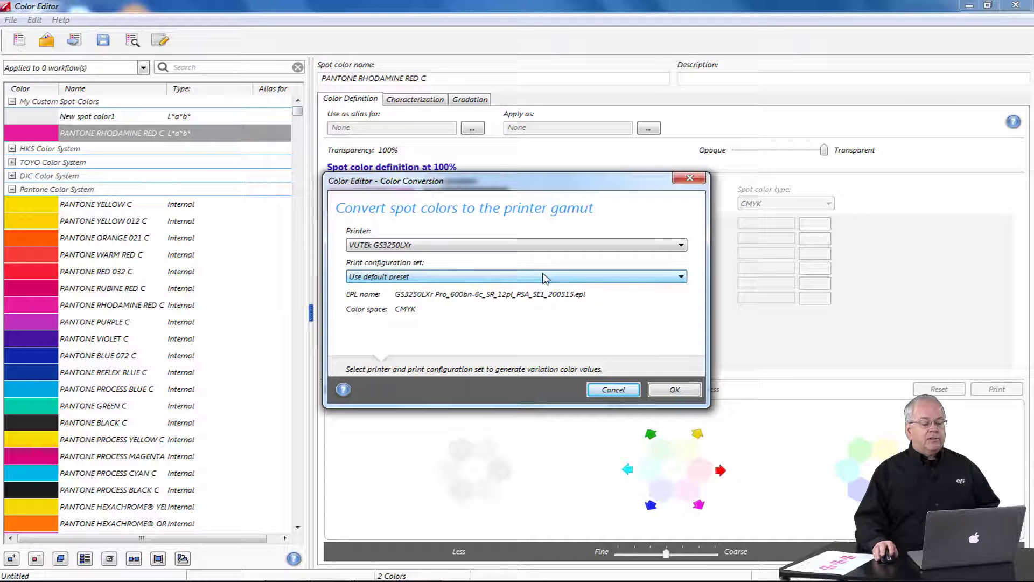
left_click(665, 391)
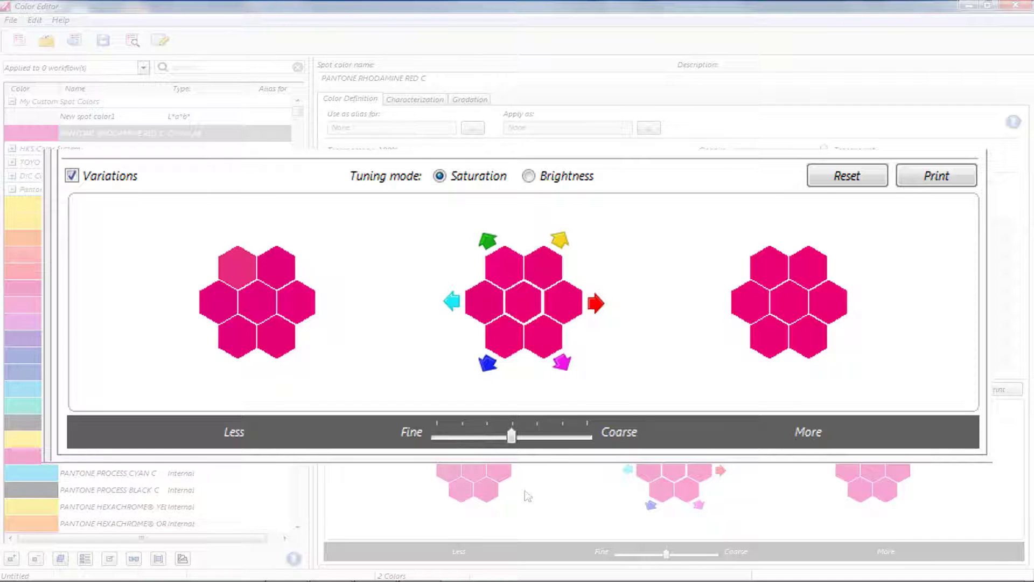
Step: Switch the variations to Brightness tuning and set the Fine/Coarse step slider to the middle
left_click(529, 176)
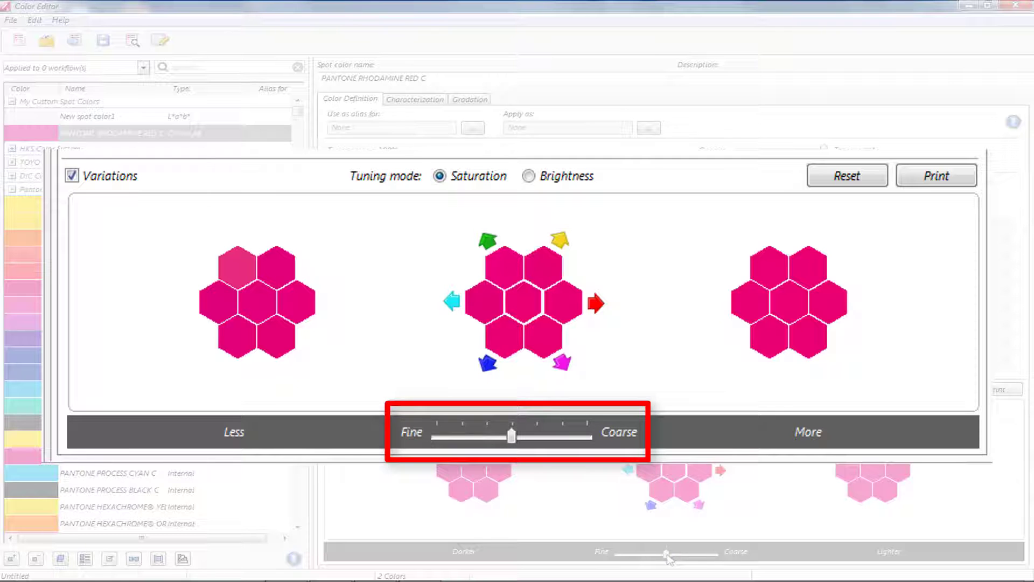
left_click_drag(667, 555, 602, 562)
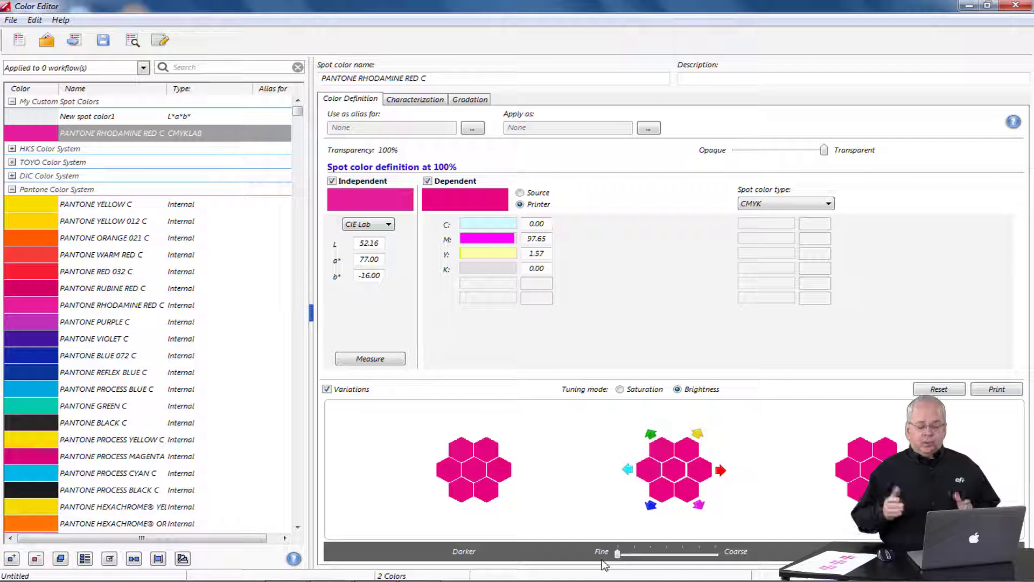
left_click_drag(619, 555, 670, 557)
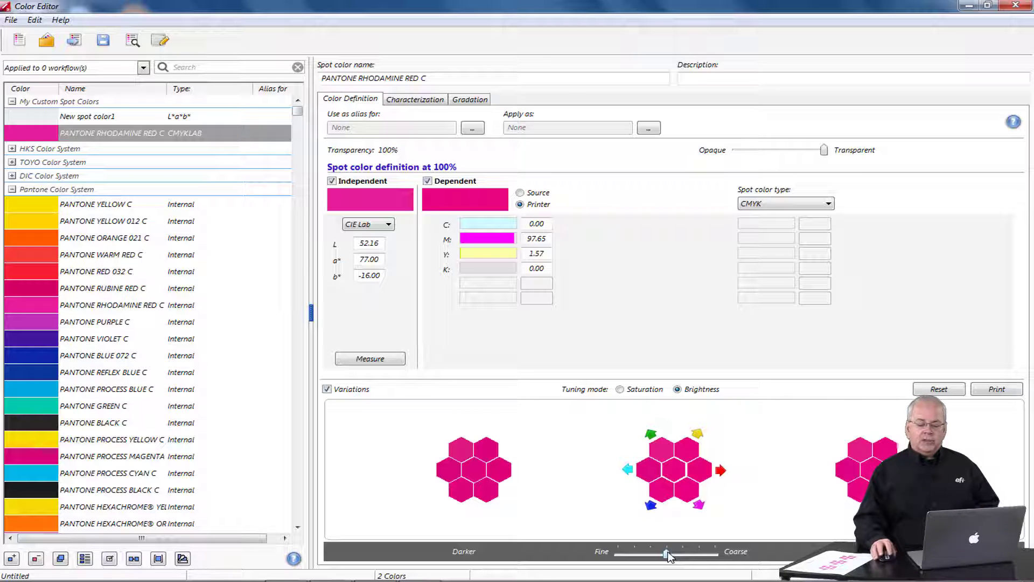
left_click(998, 391)
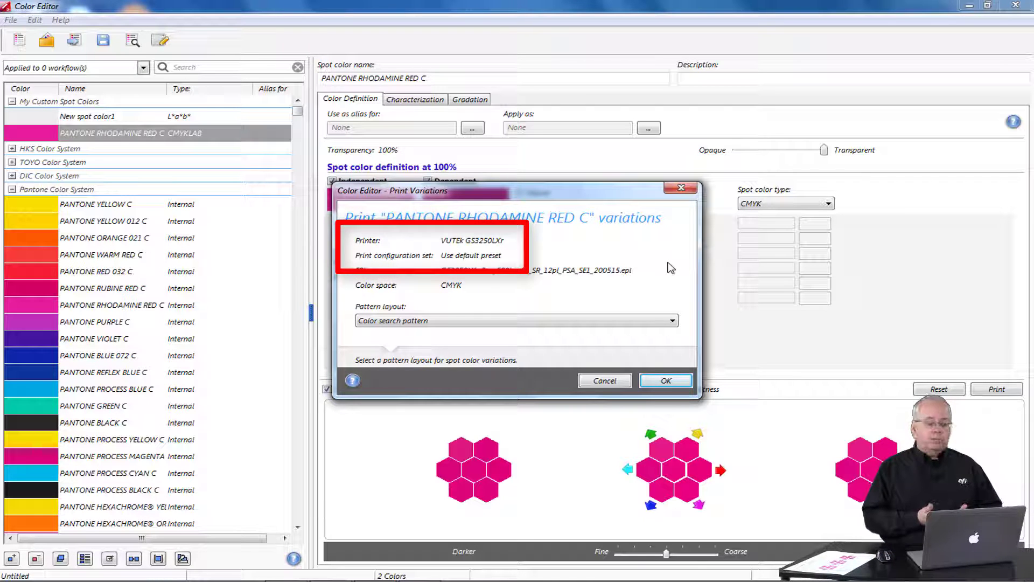
left_click(650, 324)
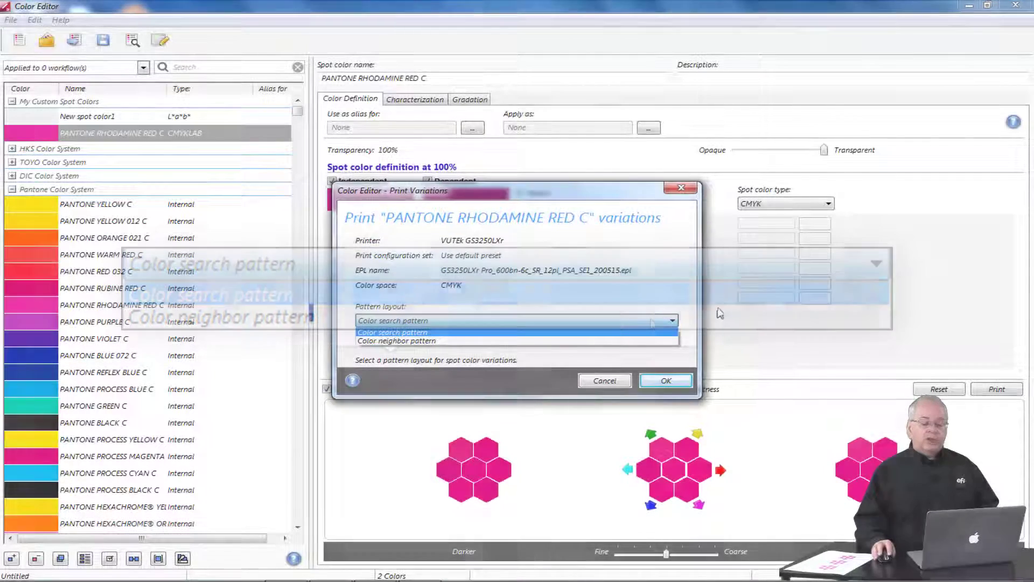
left_click(721, 313)
left_click(620, 381)
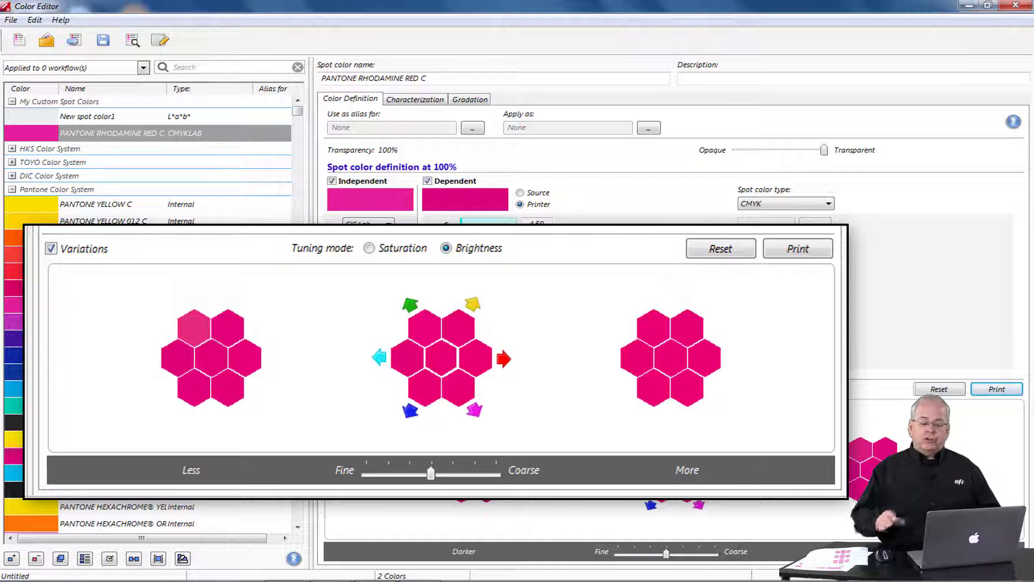
Step: Reset the variation adjustments to zero and print them with the Color neighbor pattern layout
left_click(938, 391)
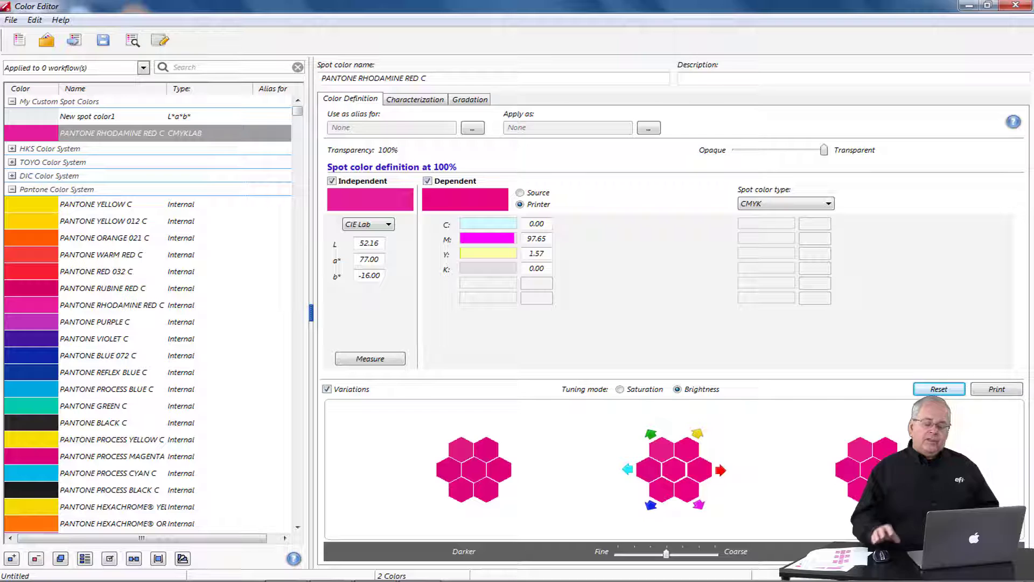
left_click(980, 391)
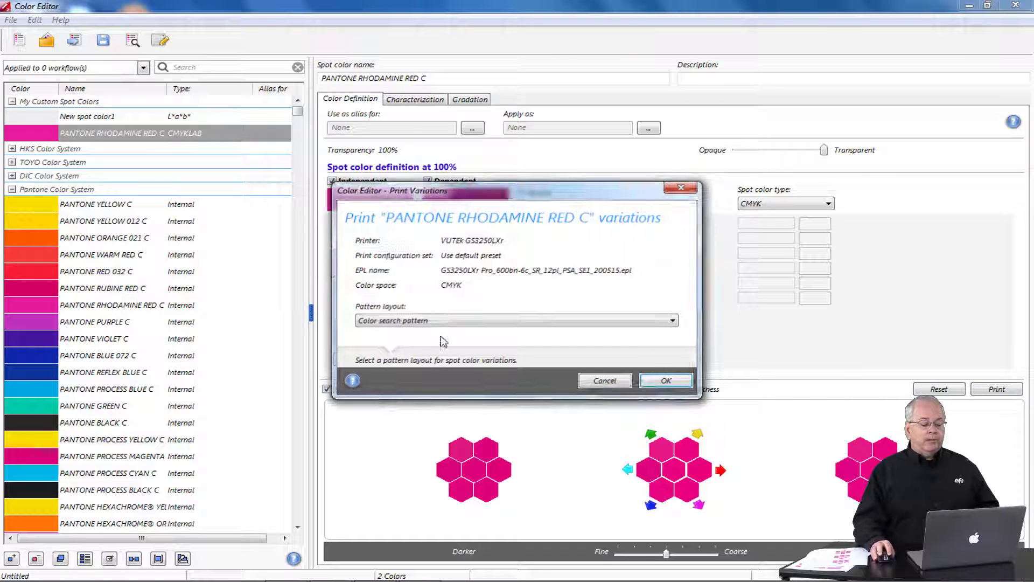
left_click(454, 321)
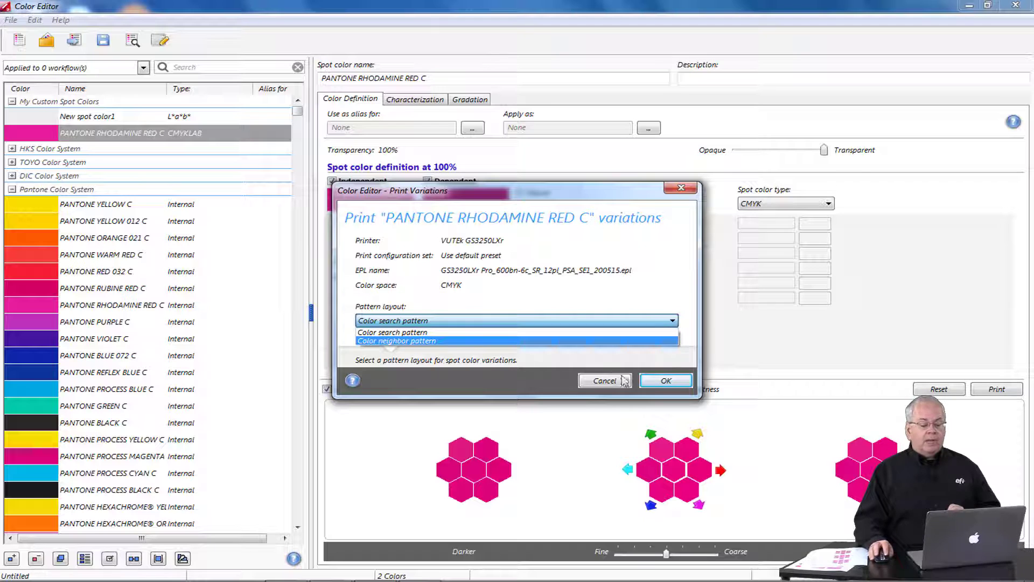
left_click(611, 341)
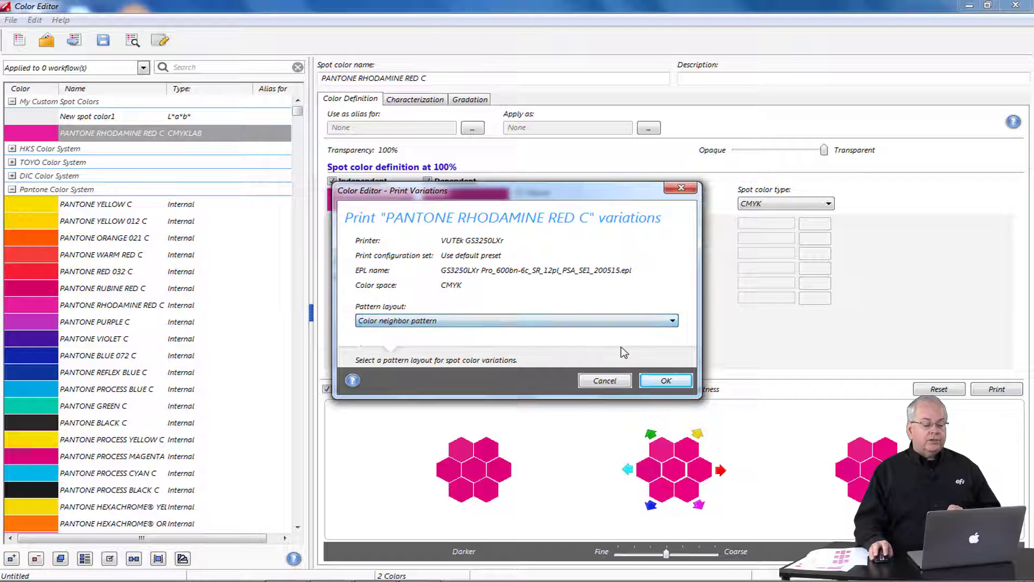
left_click(666, 381)
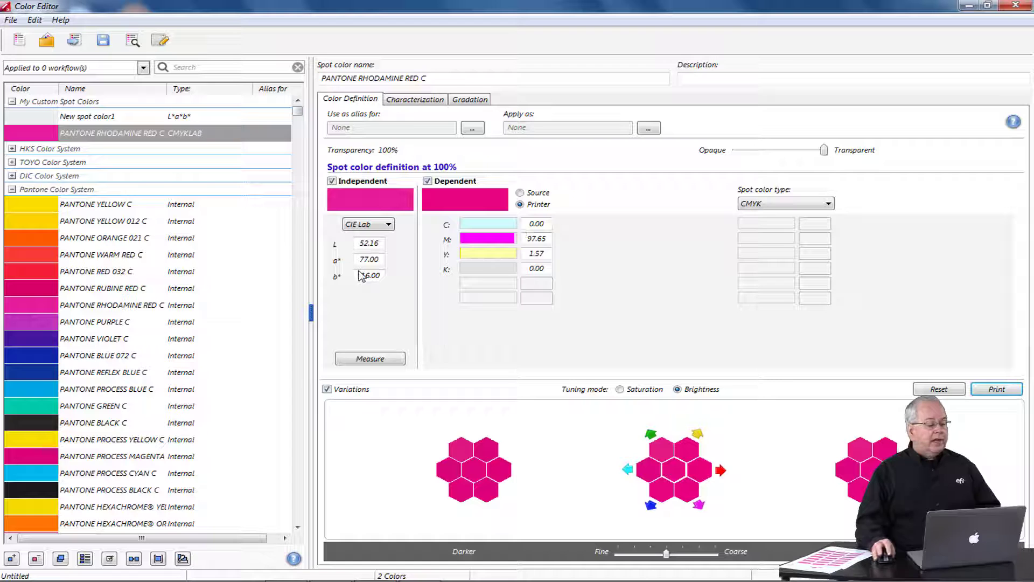
Step: Copy PANTONE ORANGE 021 C to custom colors and convert it with variations for the VUTEk GS3250LXr
left_click(70, 237)
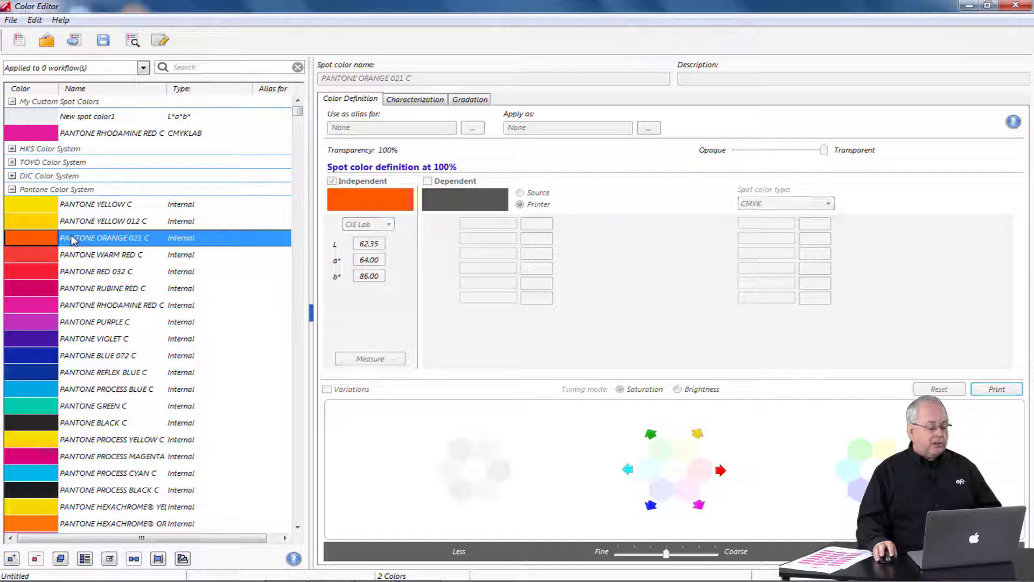
left_click(60, 558)
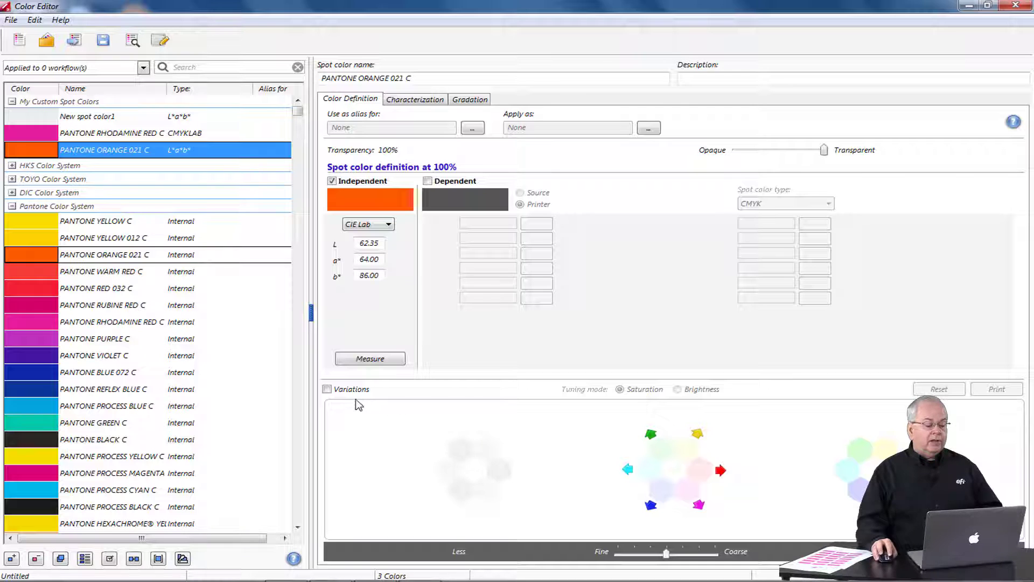
left_click(327, 389)
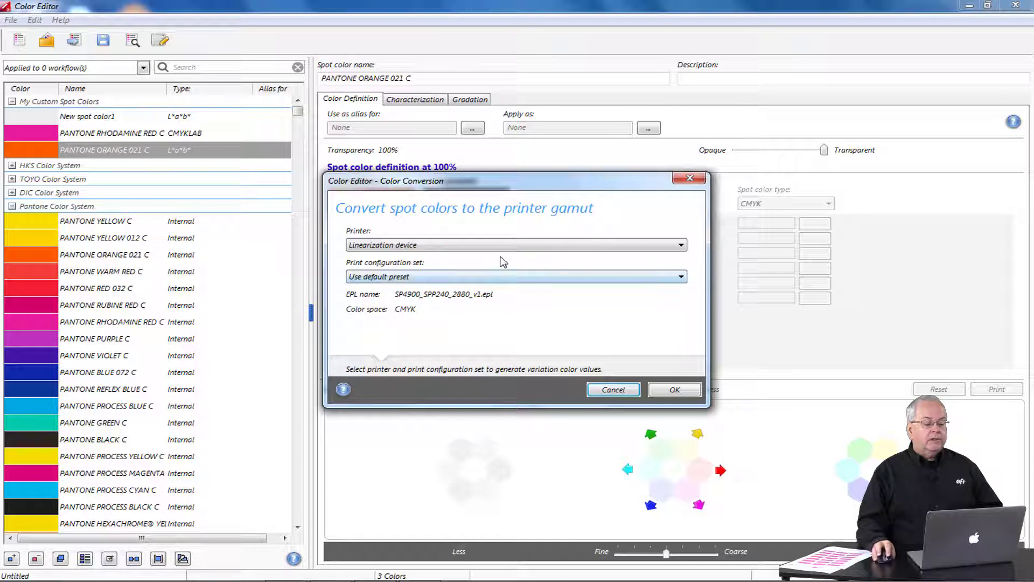
left_click(498, 249)
left_click(501, 264)
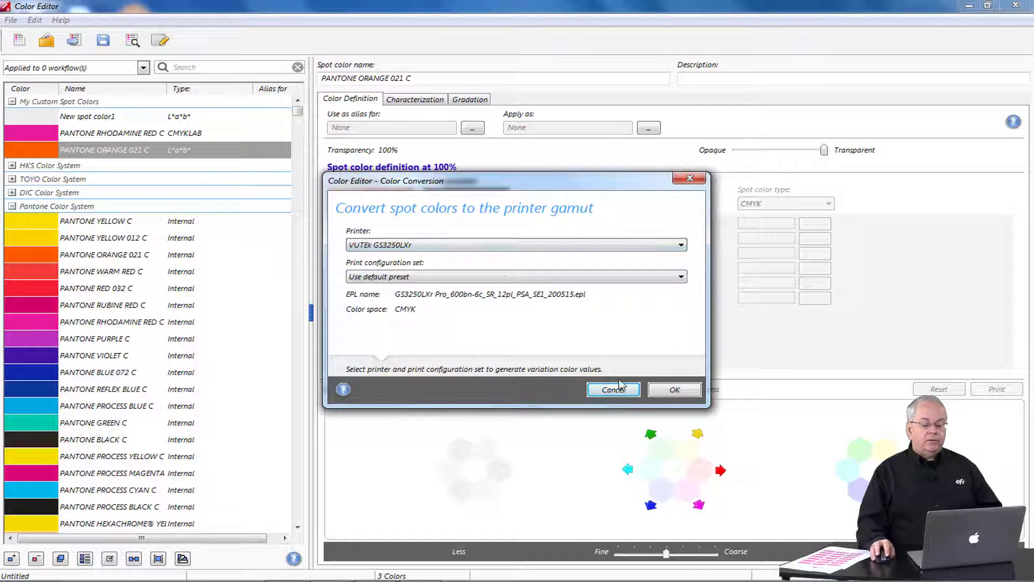
left_click(674, 390)
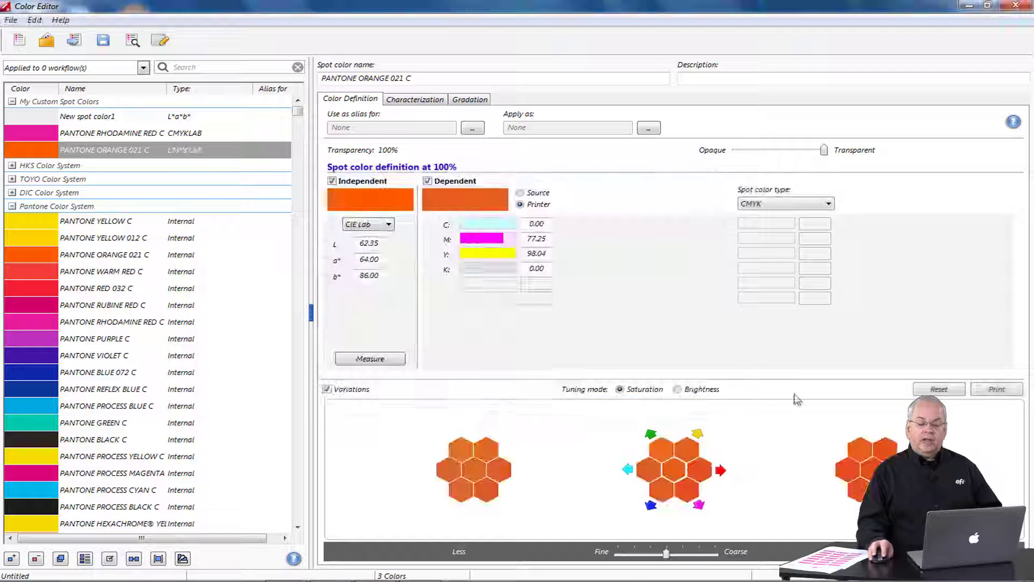
Step: Print the orange variations using the Color neighbor pattern layout
left_click(997, 389)
left_click(589, 321)
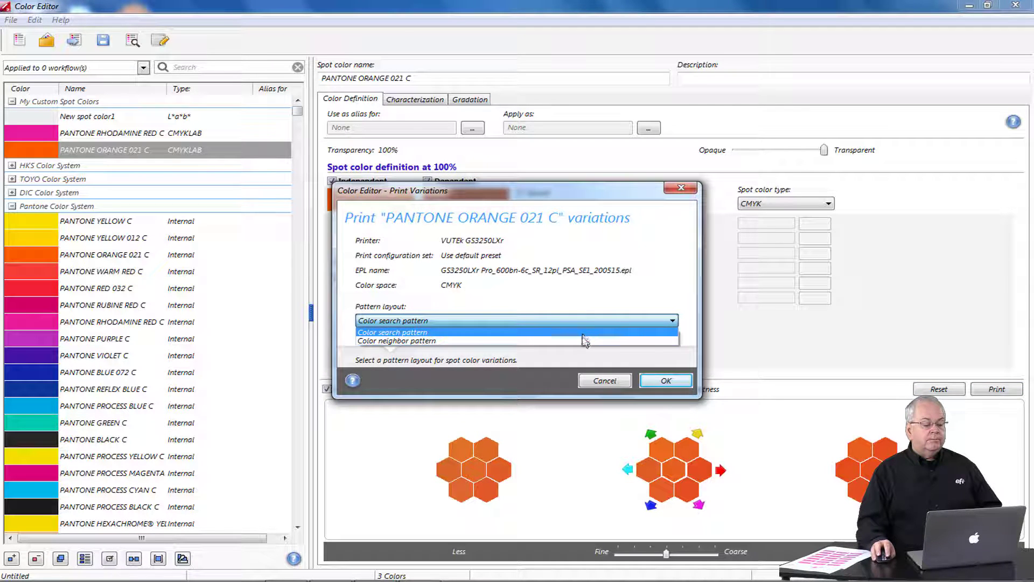
left_click(584, 341)
left_click(665, 381)
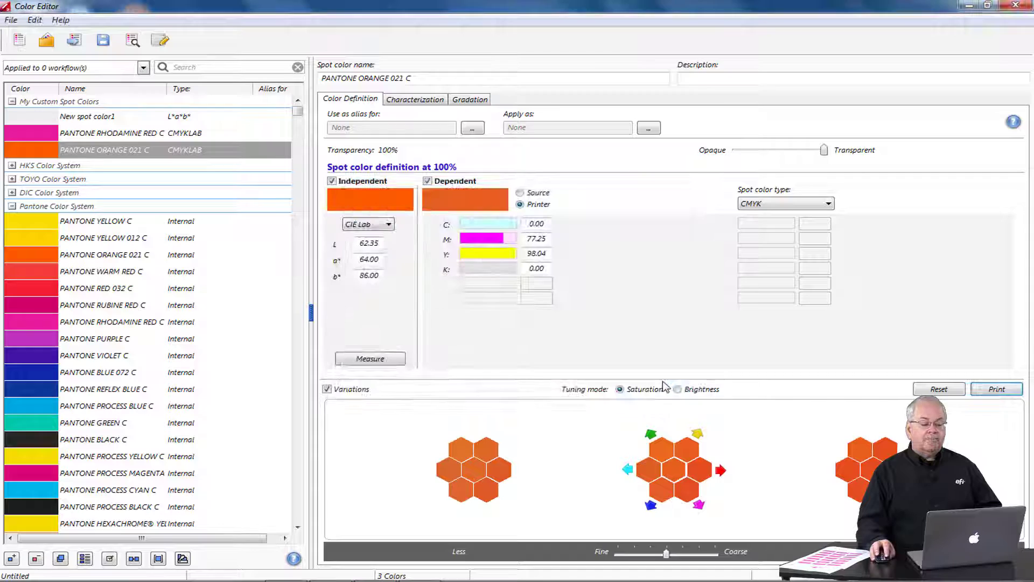
Step: Copy PANTONE GREEN C to custom colors and convert it with variations for the VUTEk GS3250LXr
left_click(96, 428)
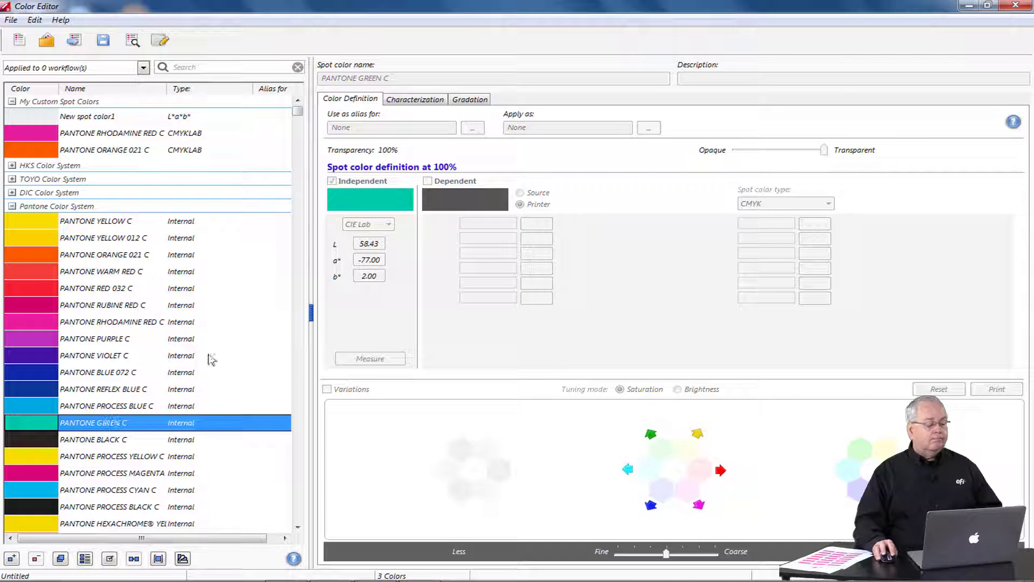
left_click(61, 558)
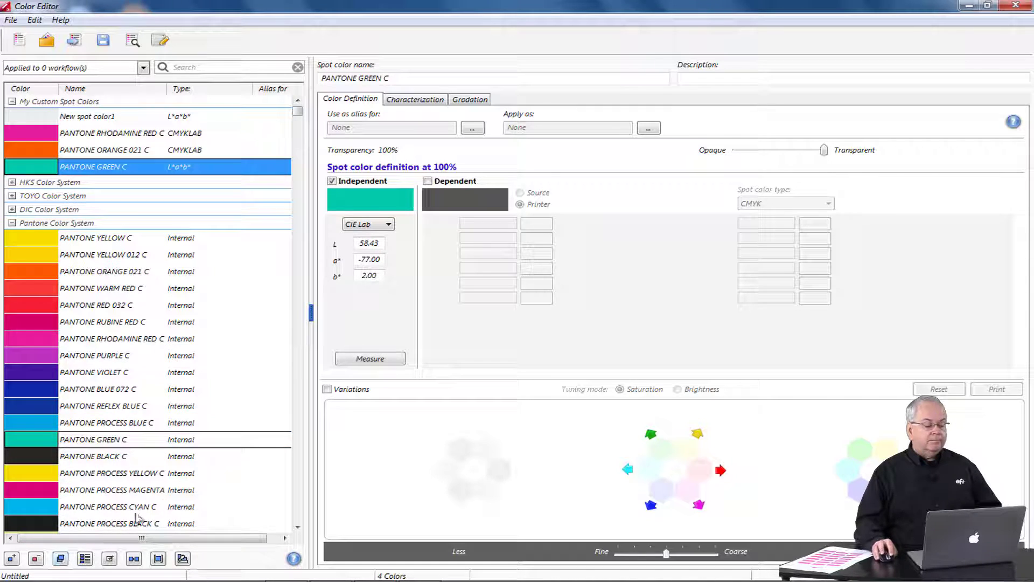
left_click(327, 389)
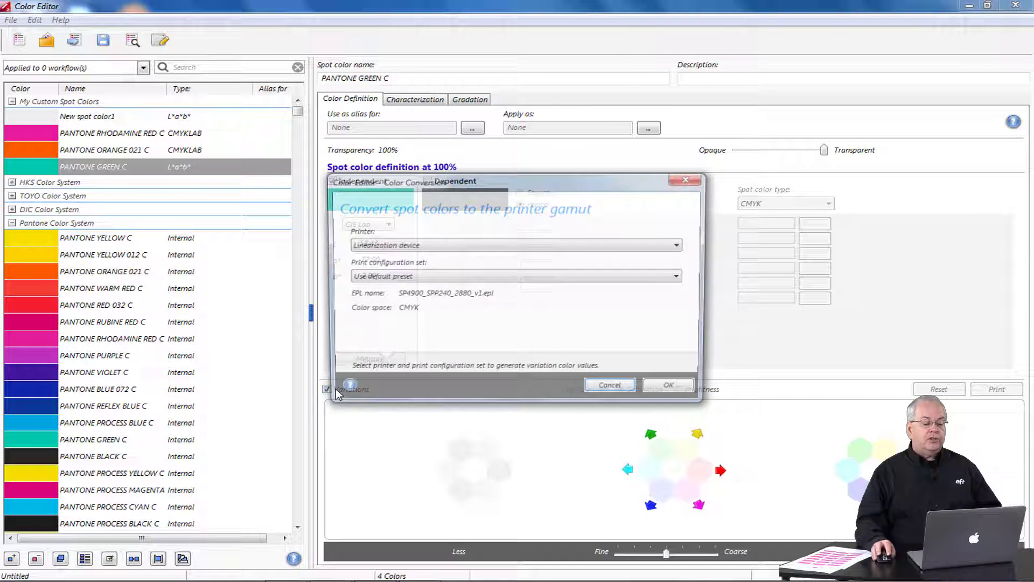
left_click(466, 246)
left_click(467, 255)
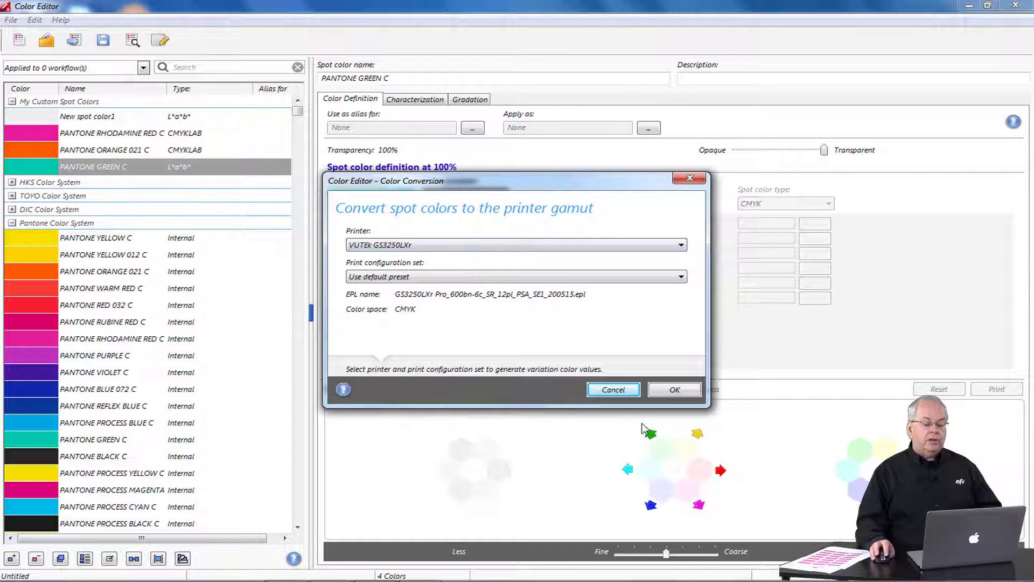
left_click(658, 387)
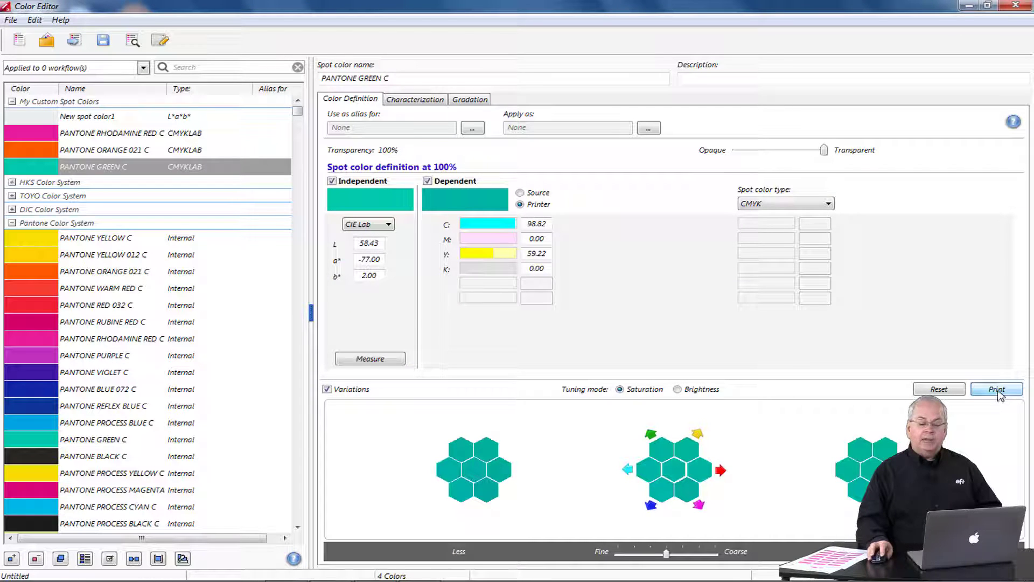
Step: Print the green variations using the Color neighbor pattern layout
left_click(997, 389)
left_click(537, 320)
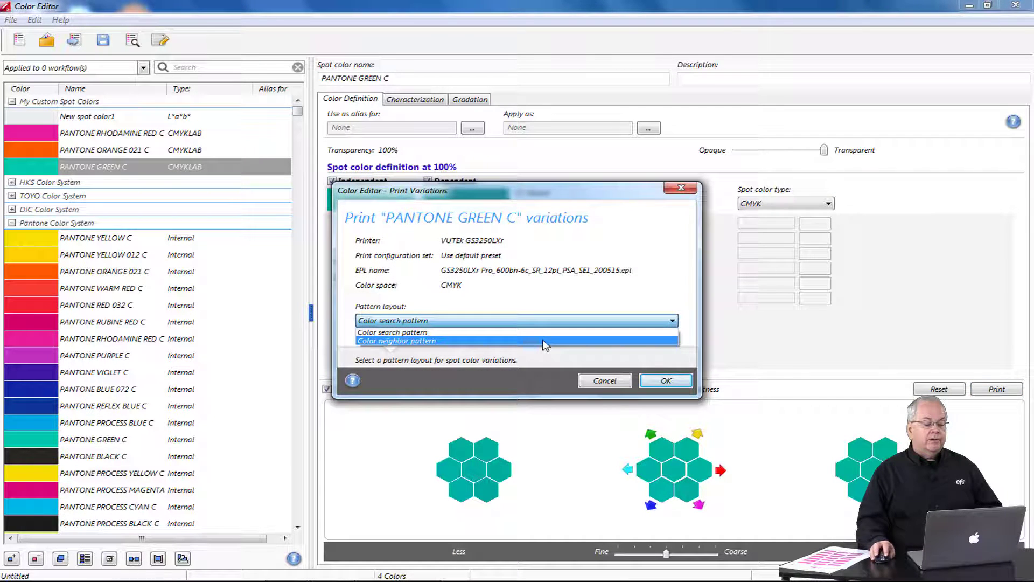
left_click(544, 341)
left_click(666, 380)
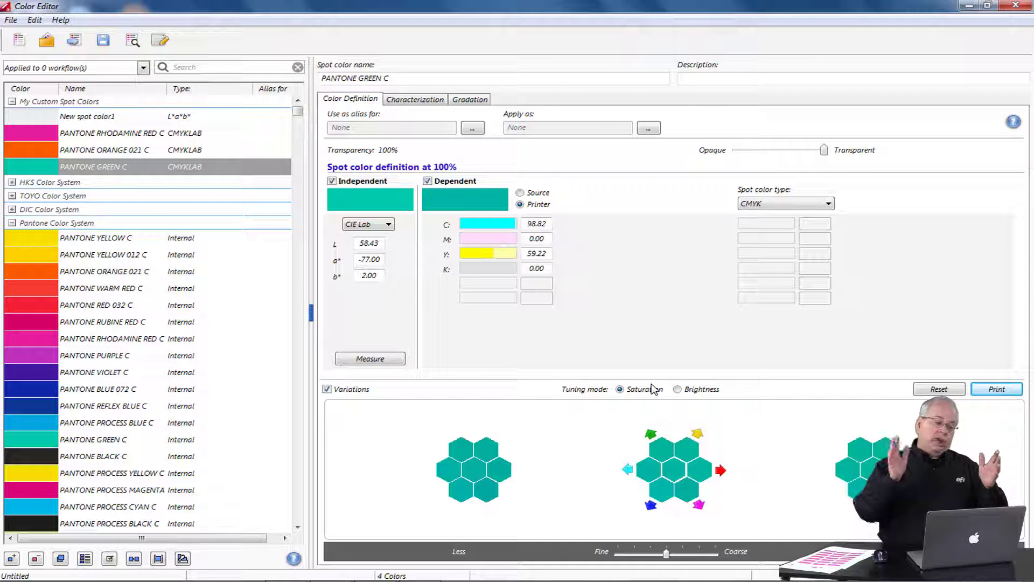
Step: Go to Fiery XF's job list and preview each of the printed variation jobs
mouse_move(417, 566)
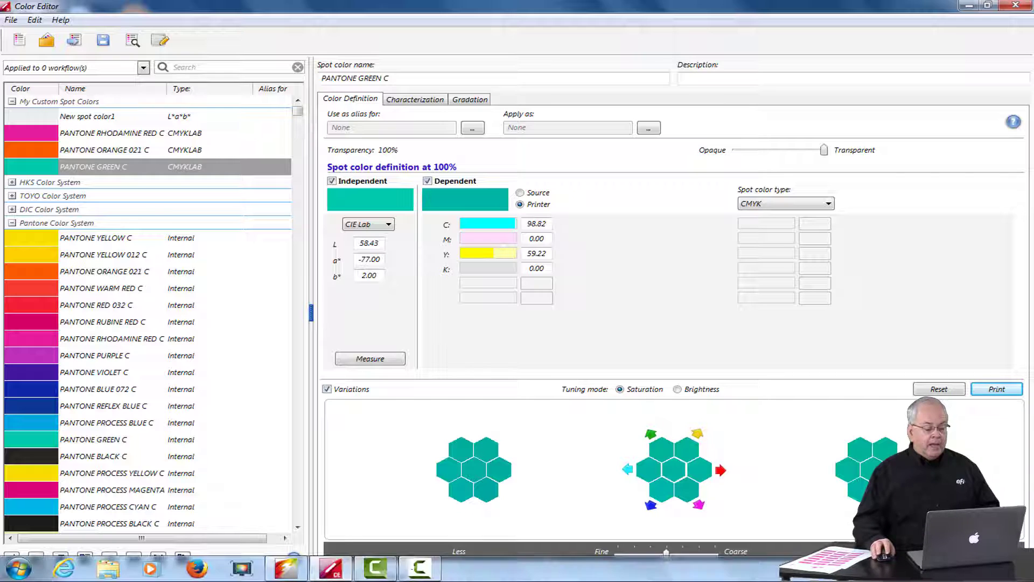
left_click(286, 568)
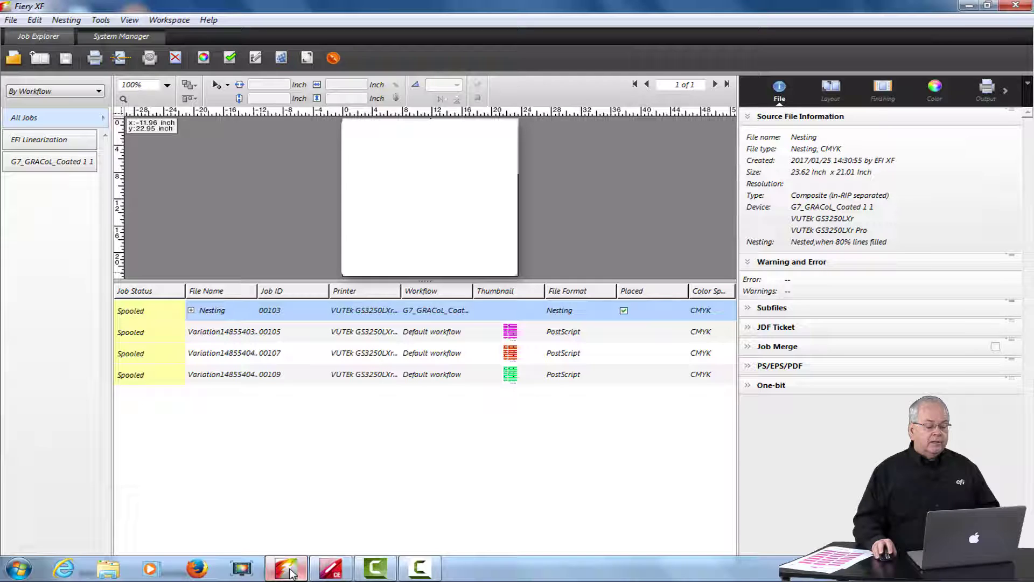
left_click(354, 333)
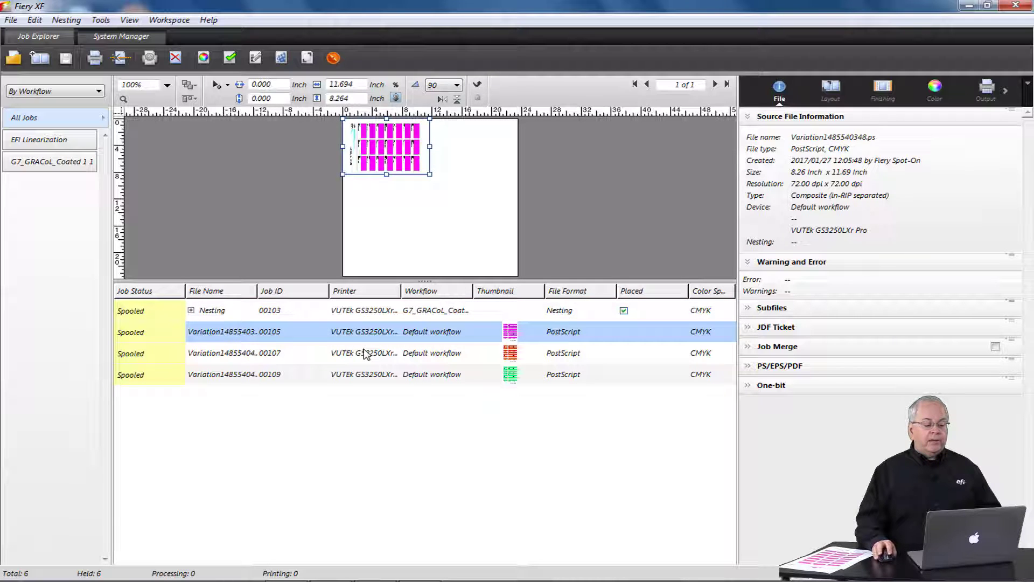
left_click(367, 354)
left_click(377, 377)
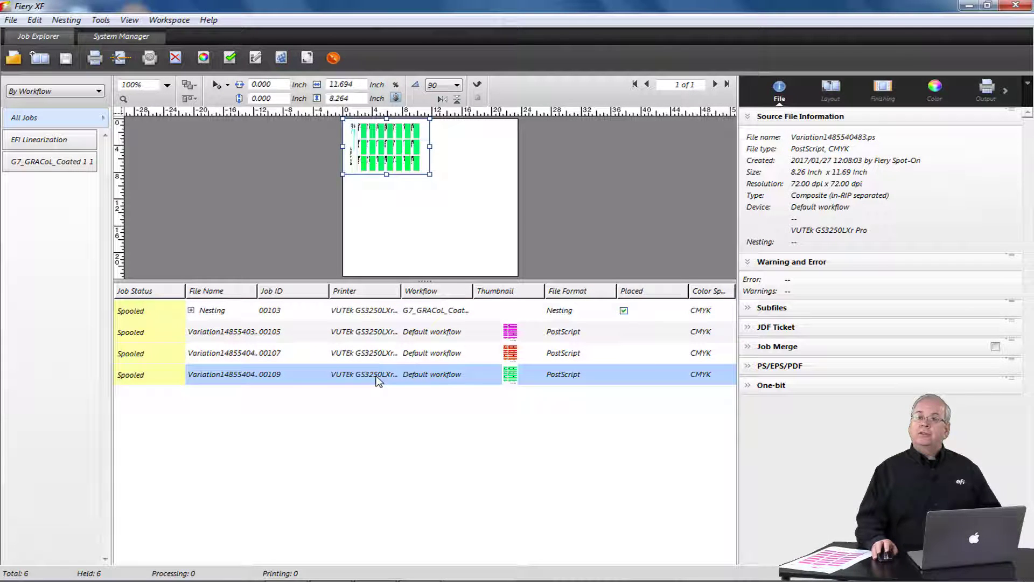
Step: Glance at the workflow overview, then select jobs 00105, 00107 and 00109 in Job Explorer
left_click(133, 38)
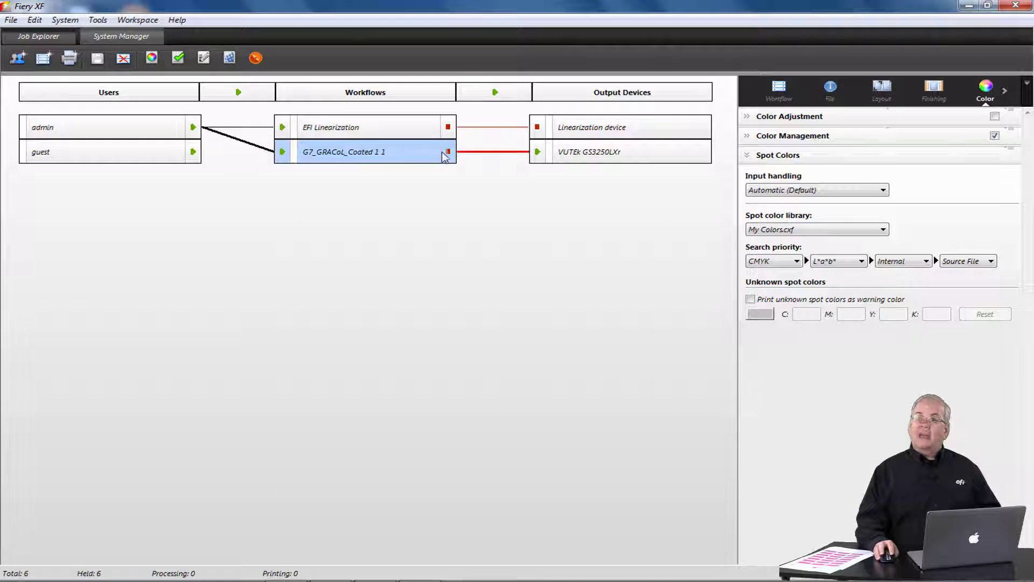
left_click(63, 36)
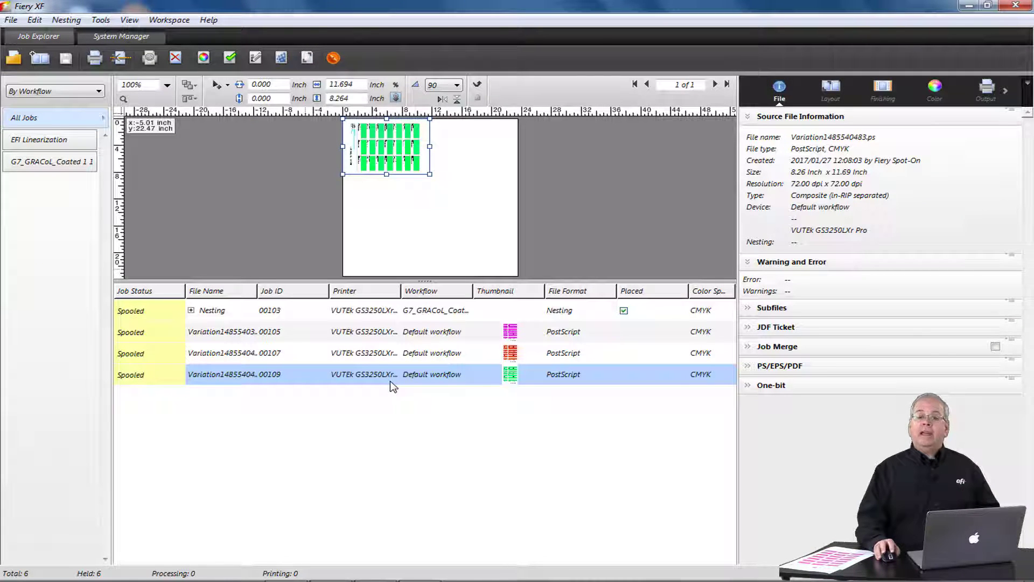
left_click(376, 333)
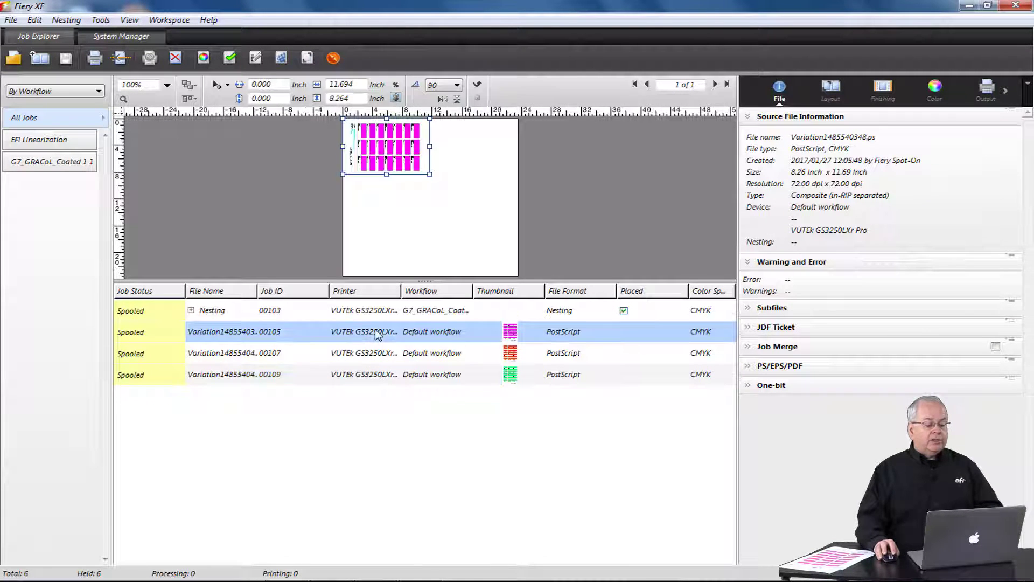
left_click(376, 378, "shift")
Step: Nest the three selected jobs into new Nesting job 00110 and preview its 23.62 x 21.01 inch layout
right_click(375, 378)
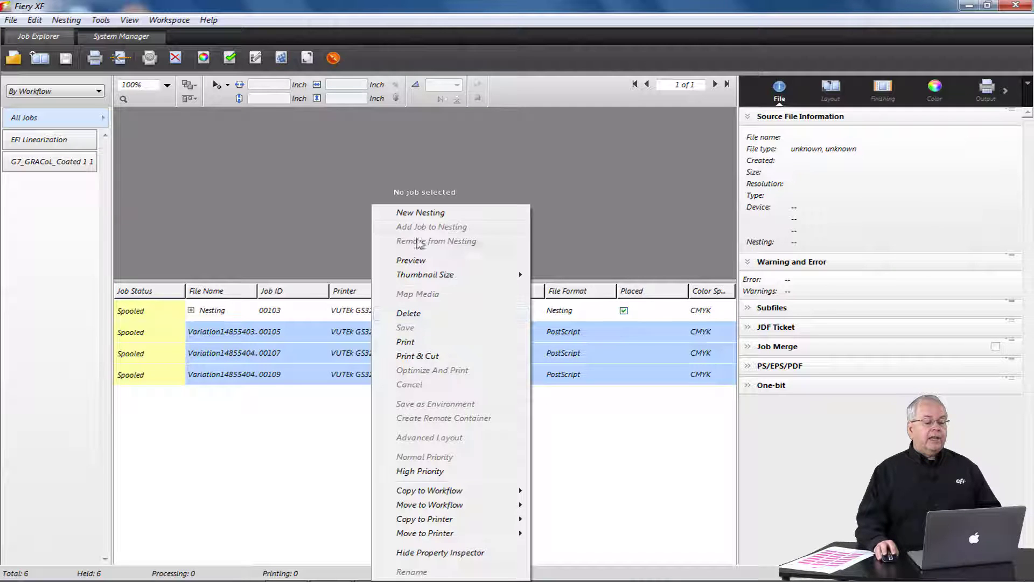
left_click(415, 213)
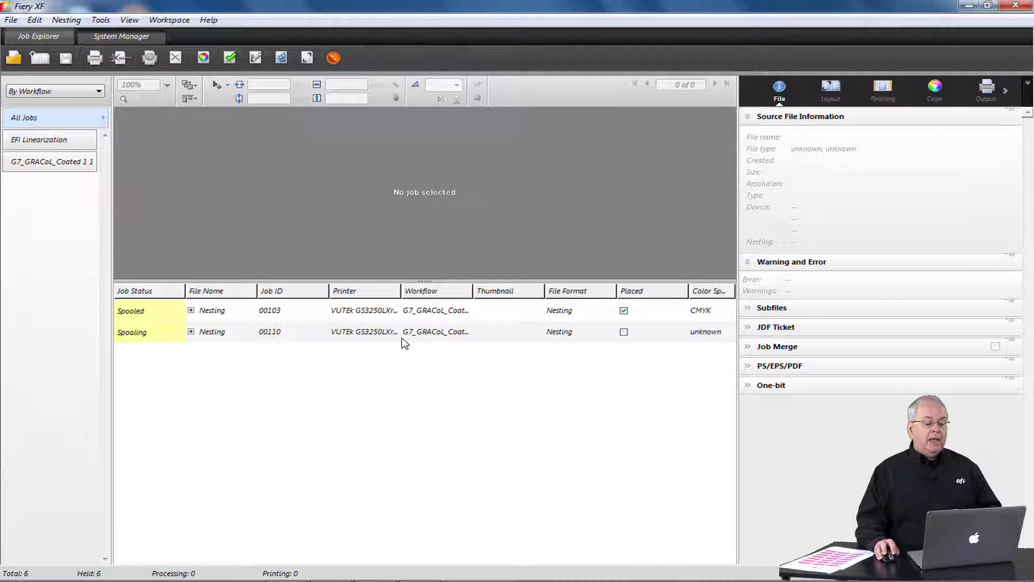
left_click(399, 334)
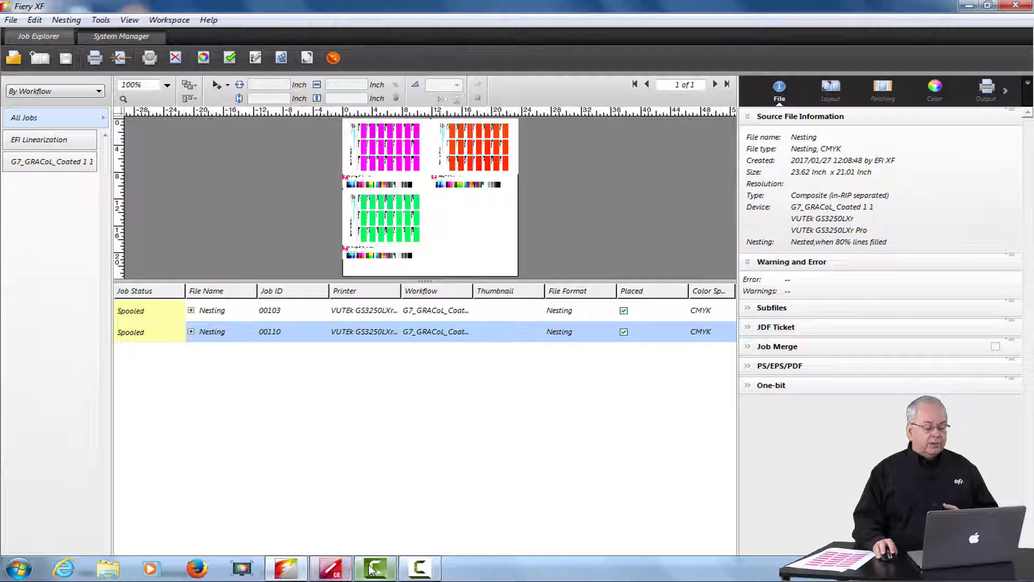
Step: Save the Color Editor spot color table as Variations.cxf and assign it to the G7_GRACoL_Coated 1 1 workflow
left_click(333, 570)
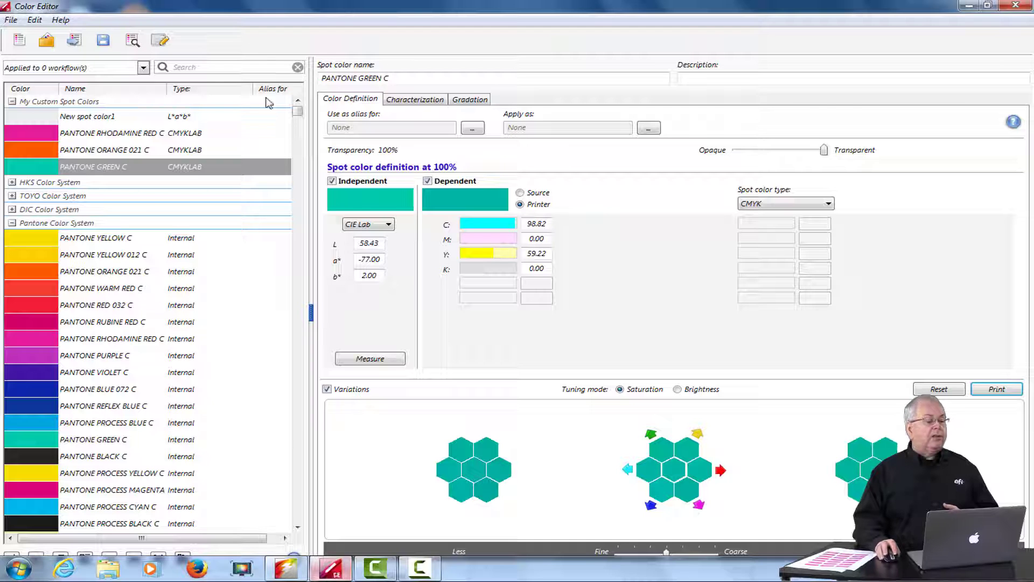
left_click(11, 21)
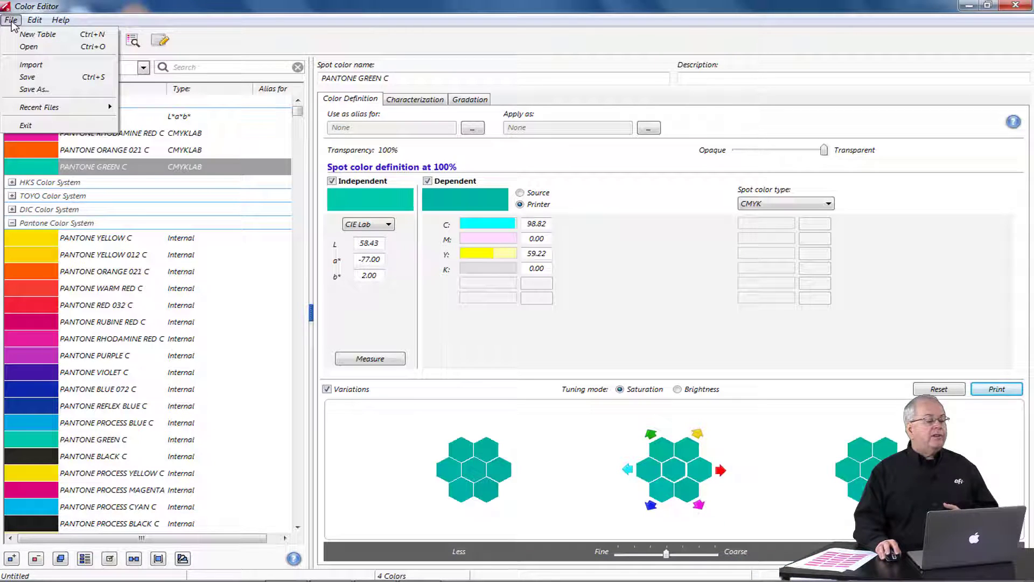
left_click(35, 90)
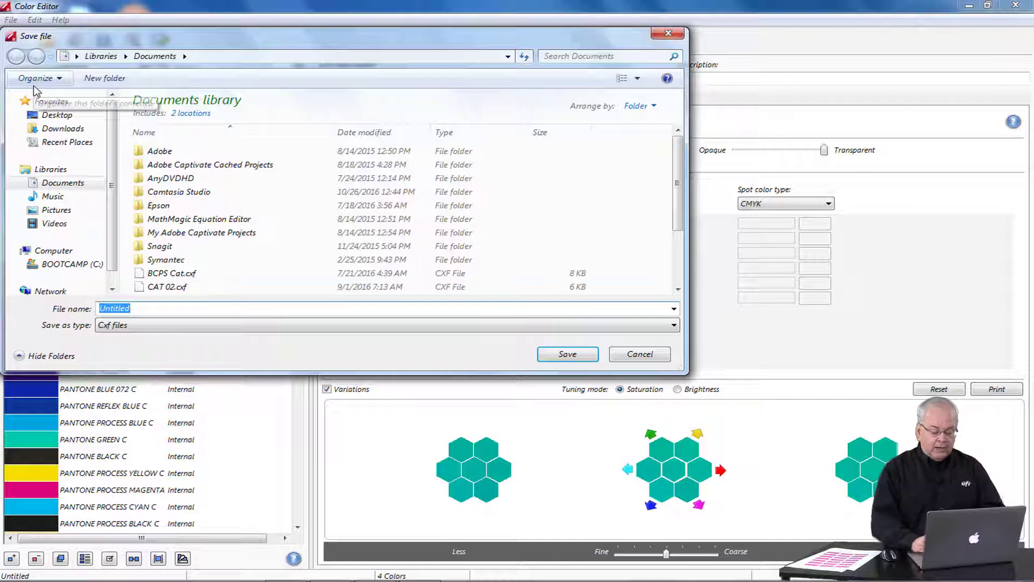
type("Variation")
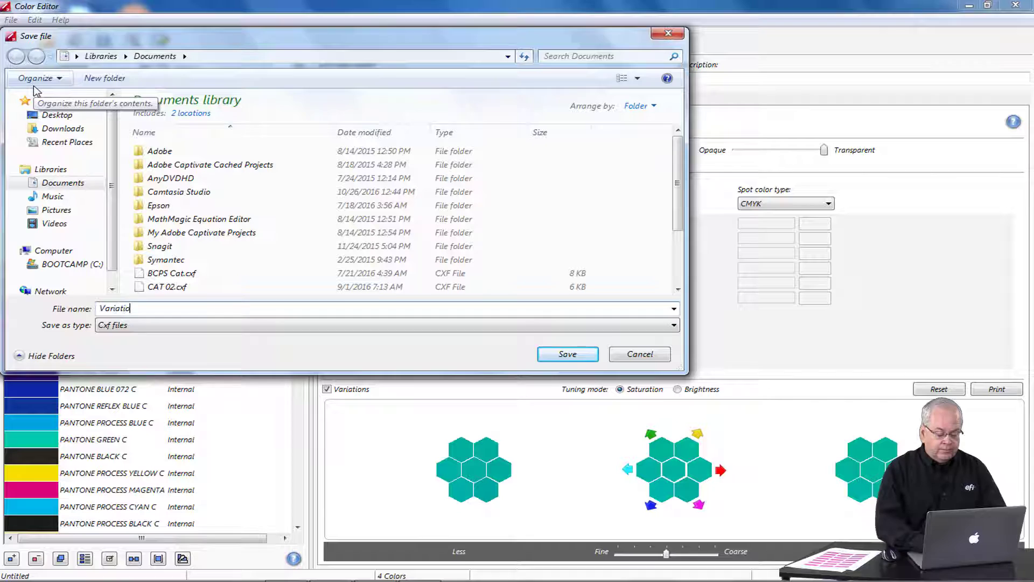
type("s")
key("Return")
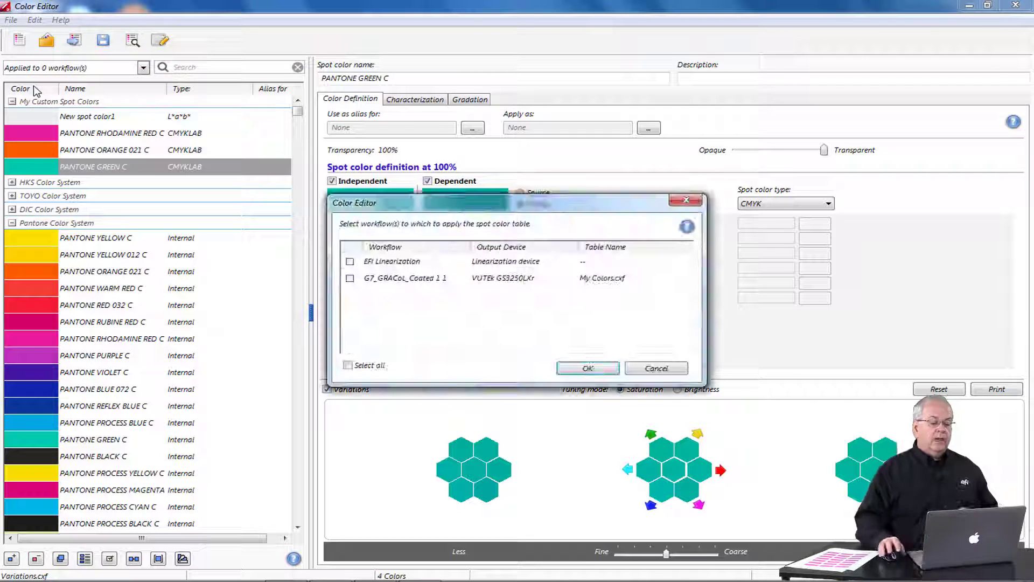
left_click(350, 278)
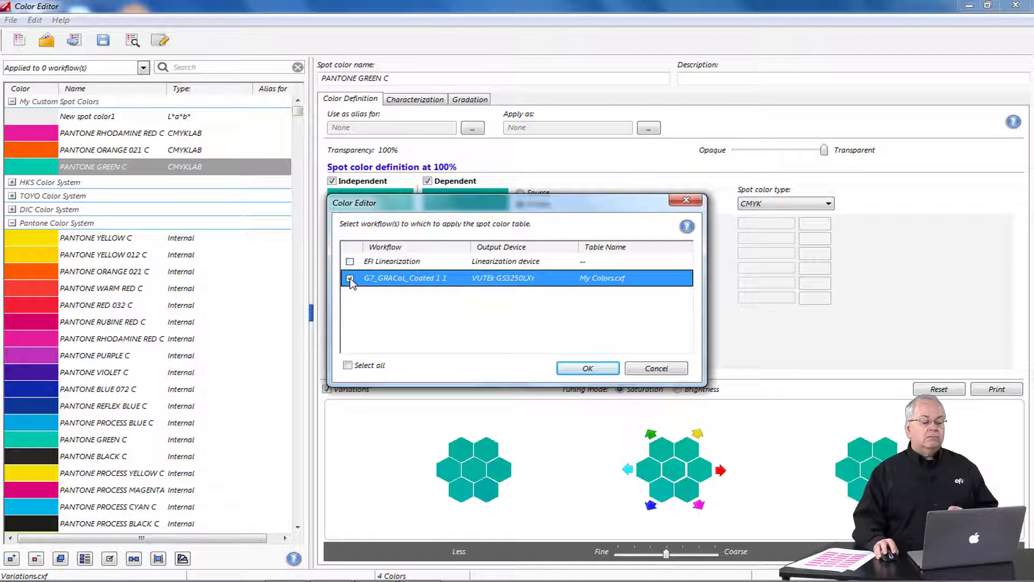
left_click(562, 369)
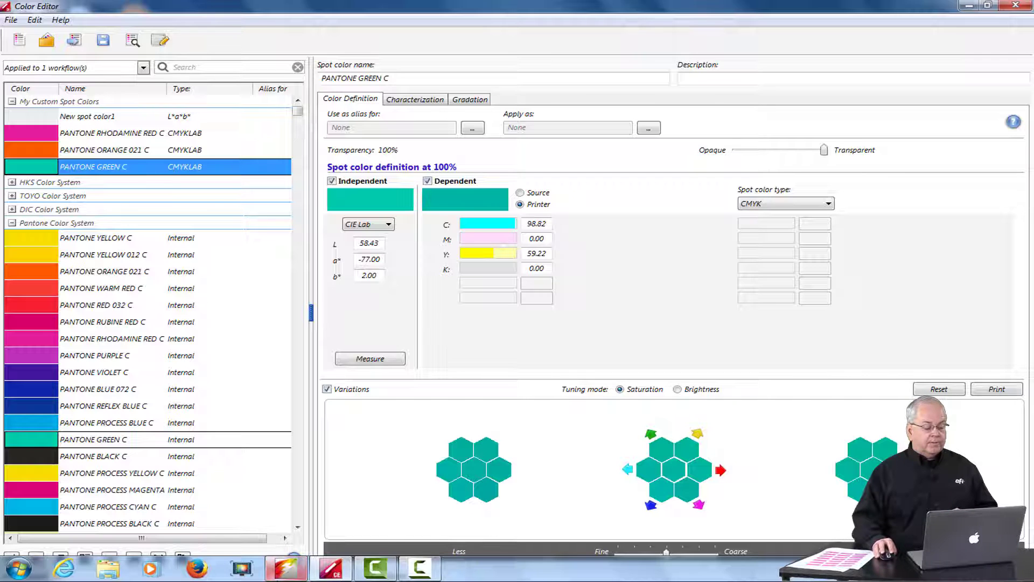
Step: In Fiery XF's System Manager, refresh the G7_GRACoL_Coated 1 1 spot color settings to show Variations.cxf
mouse_move(286, 568)
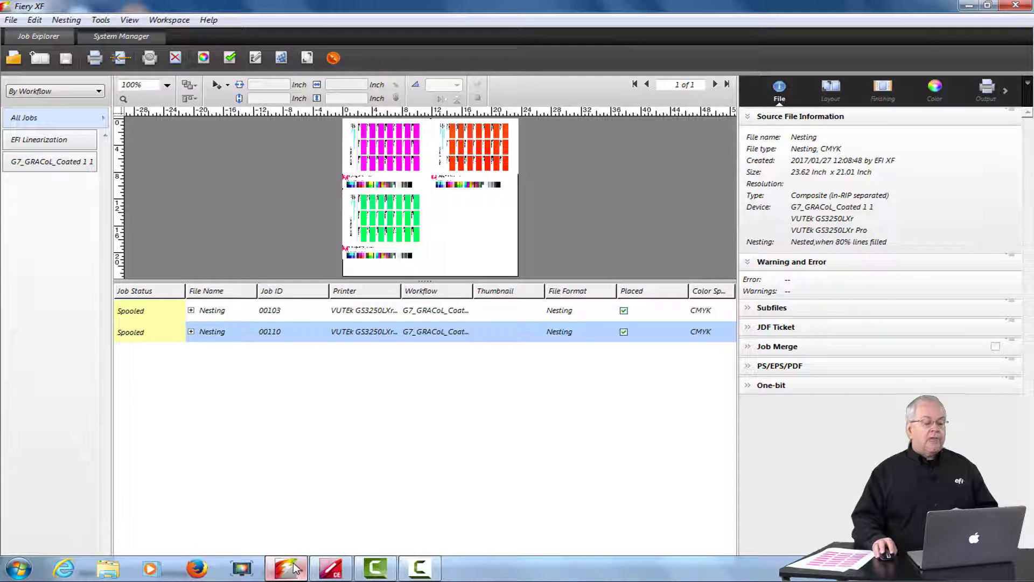
left_click(309, 523)
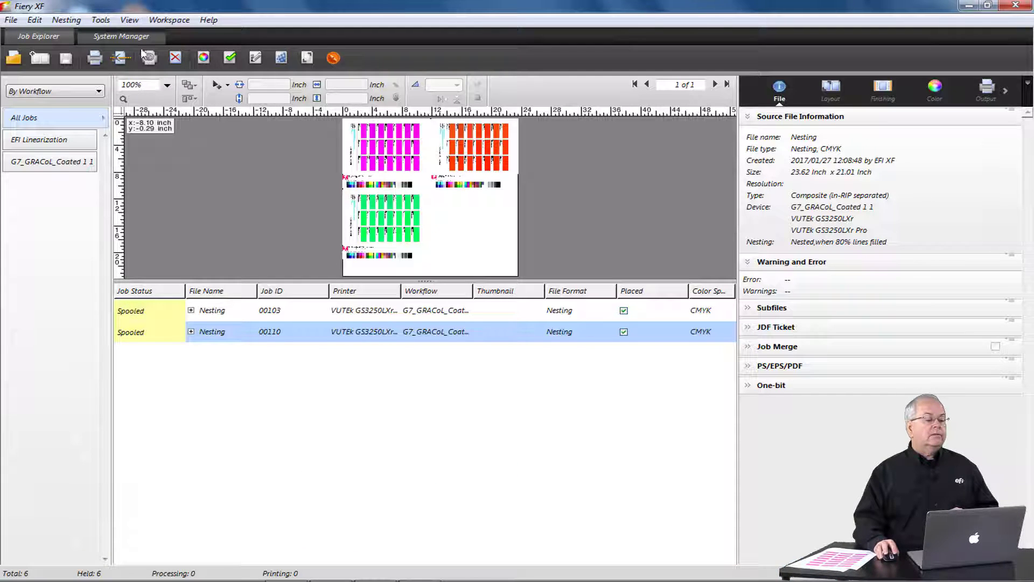
left_click(125, 36)
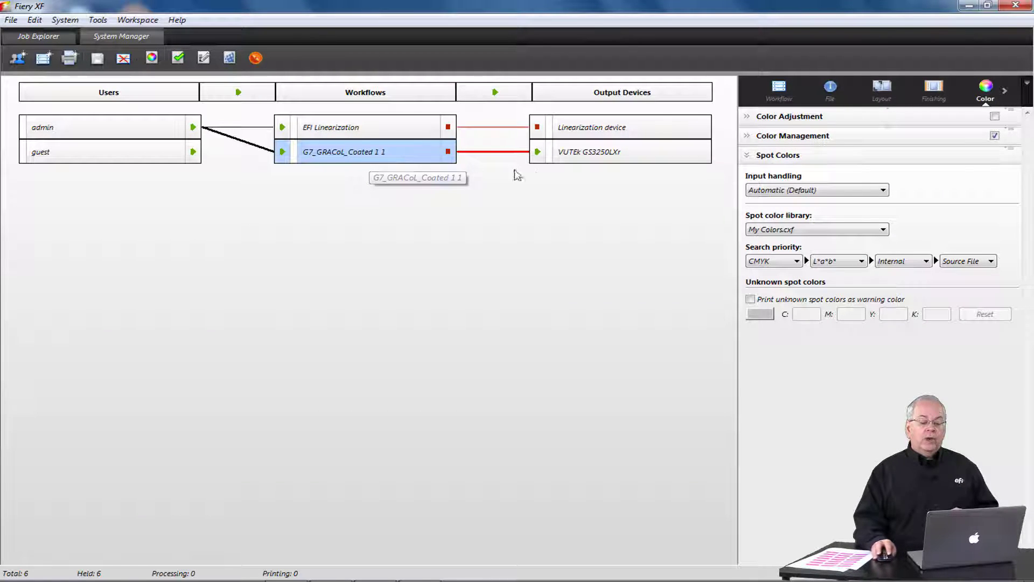
left_click(771, 156)
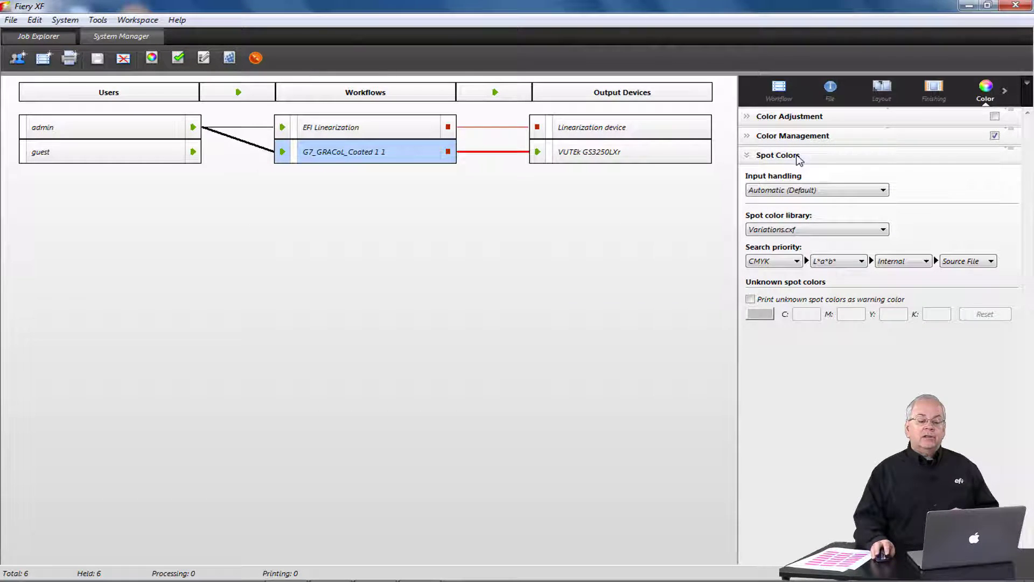